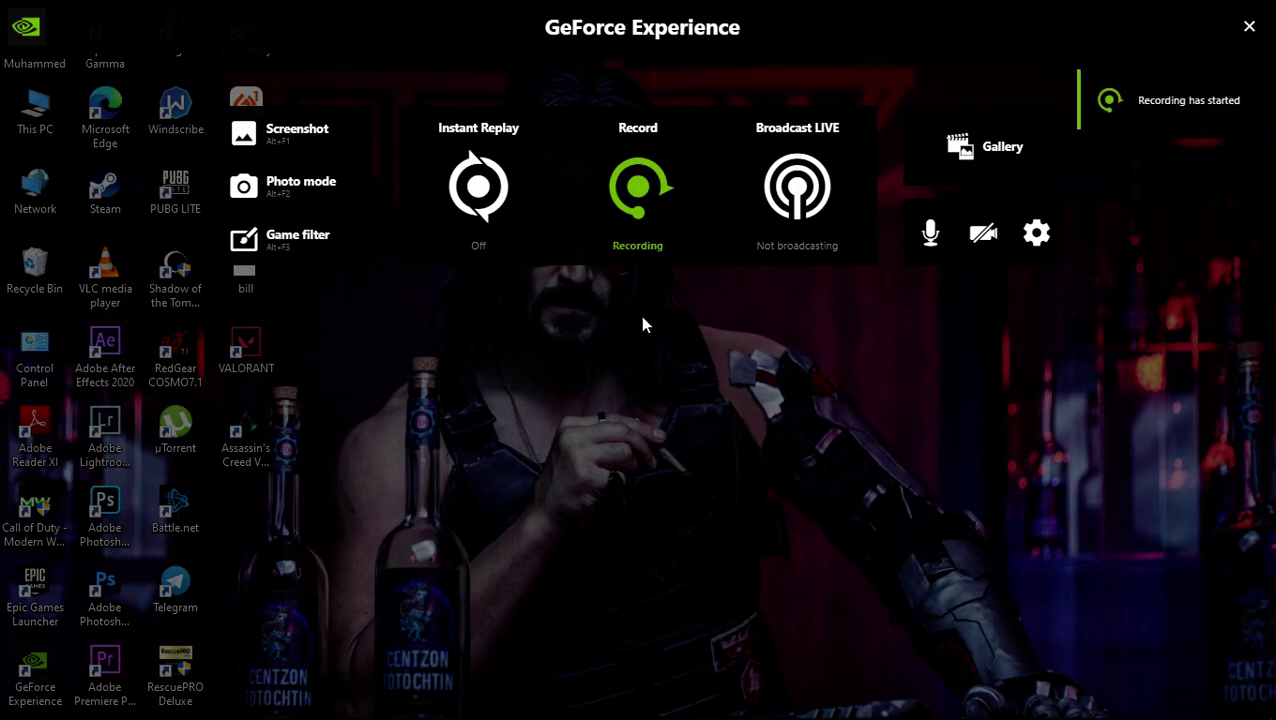
Step: Close the GeForce Experience overlay to reveal File Explorer's This PC view
left_click(1248, 26)
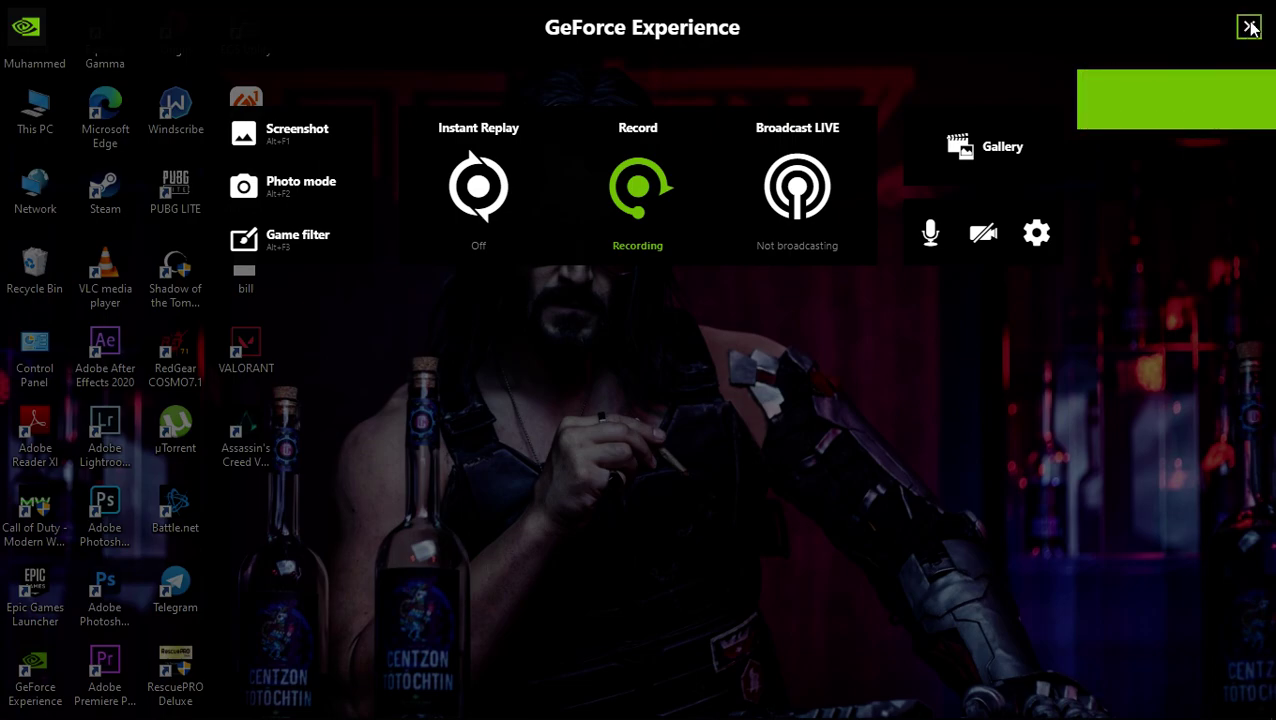
Step: Run nox_setup_v7.0.1.0_full_intl from the Downloads folder under This PC
double_click(30, 108)
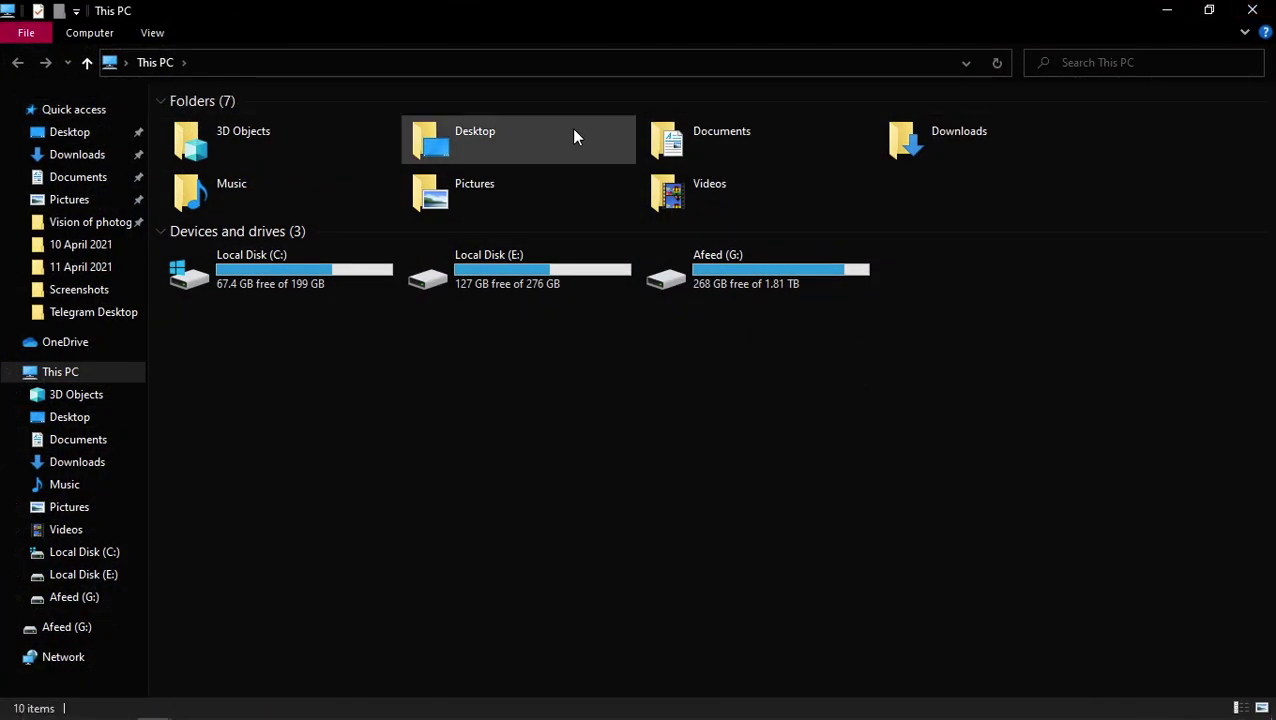
double_click(950, 142)
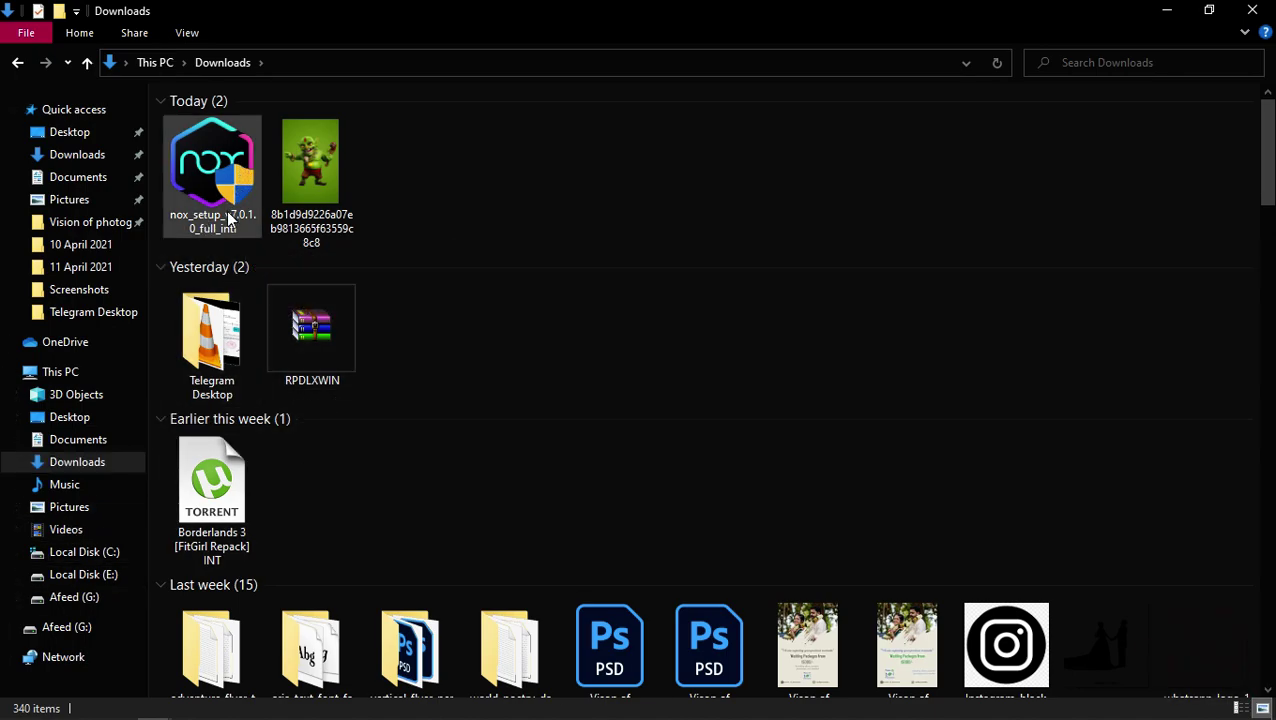
left_click(226, 226)
double_click(226, 226)
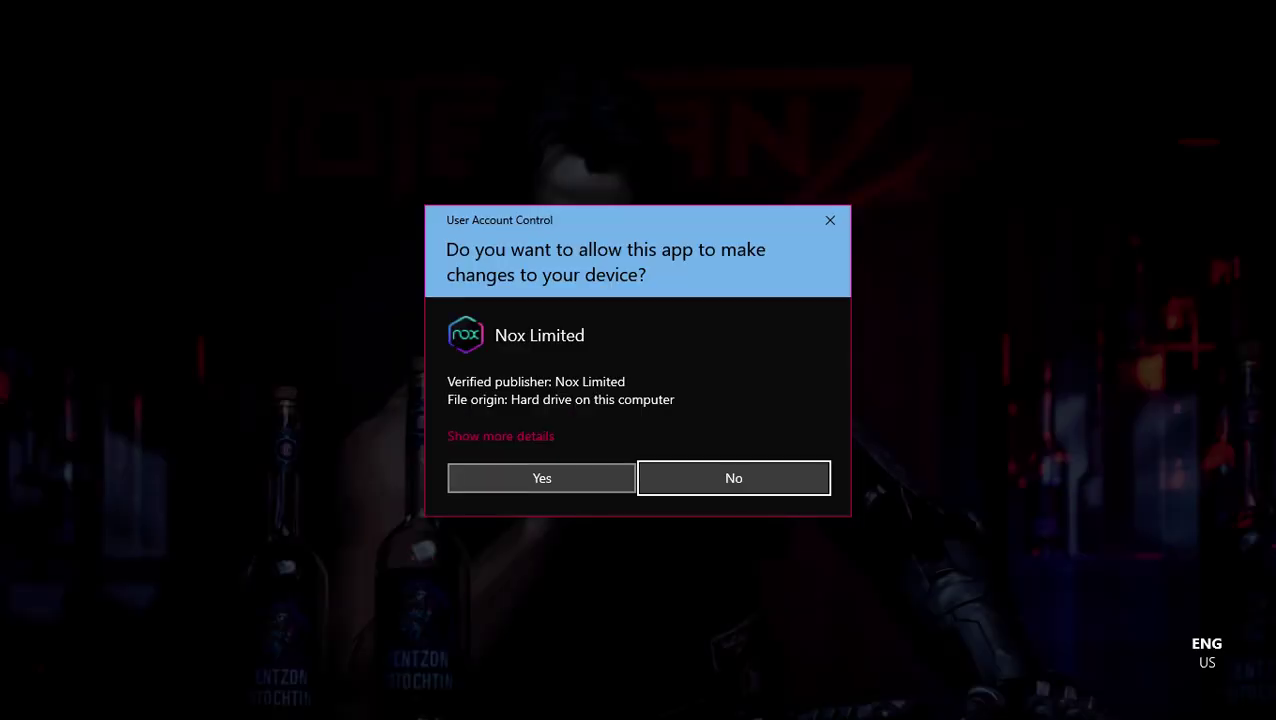
Step: Approve the UAC prompt, install NoxPlayer 7.0.1.0, and start the emulator
left_click(545, 476)
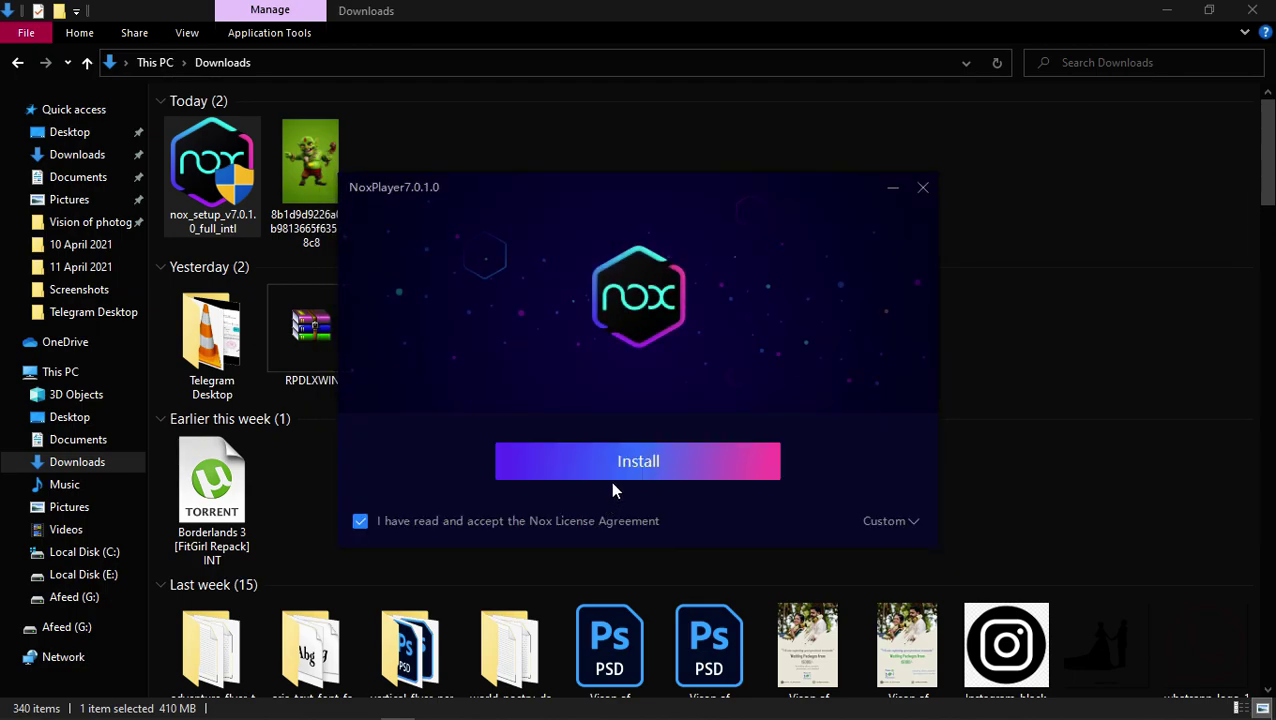
left_click(633, 465)
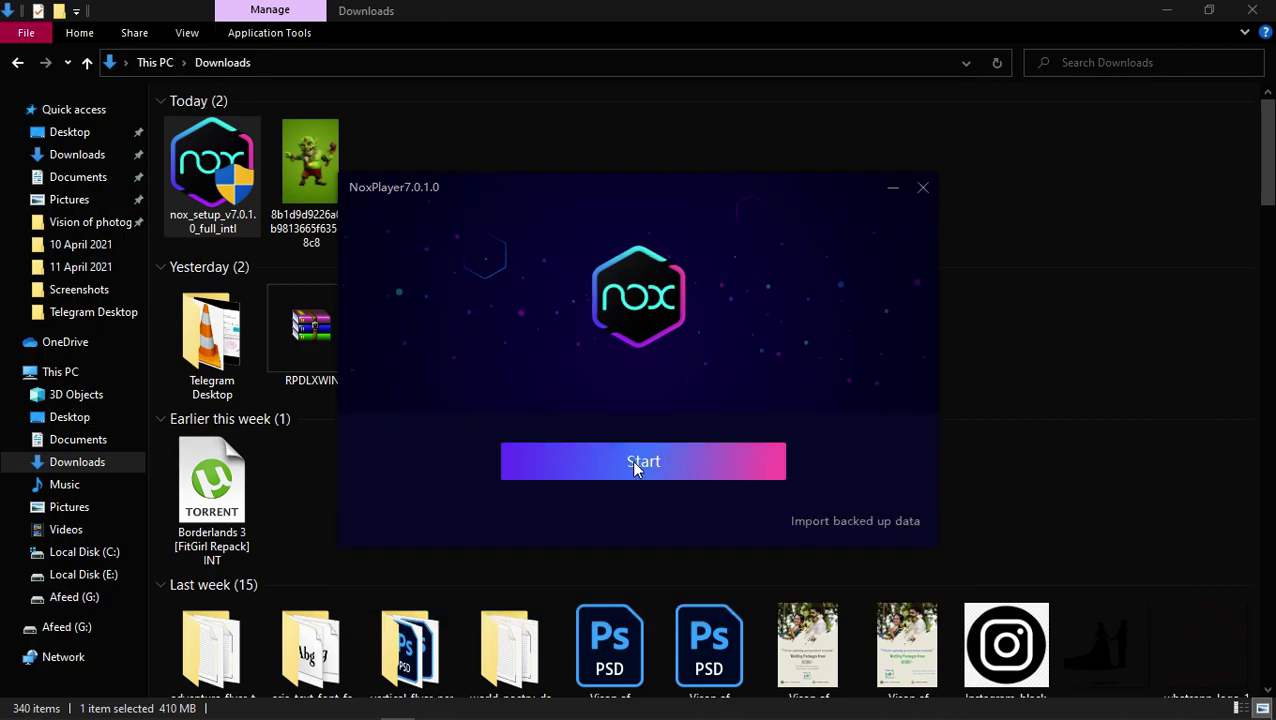
left_click(634, 462)
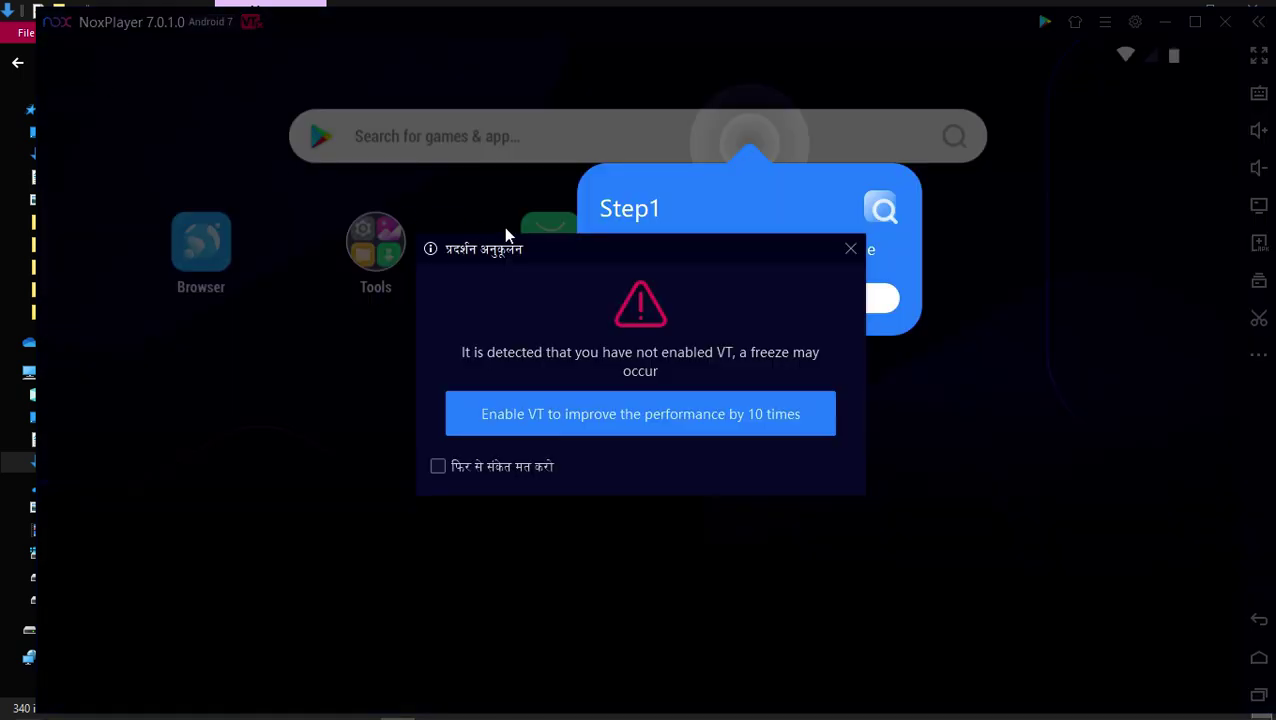
Step: Dismiss the VT warning and go through all five tutorial steps to the home screen
left_click(850, 246)
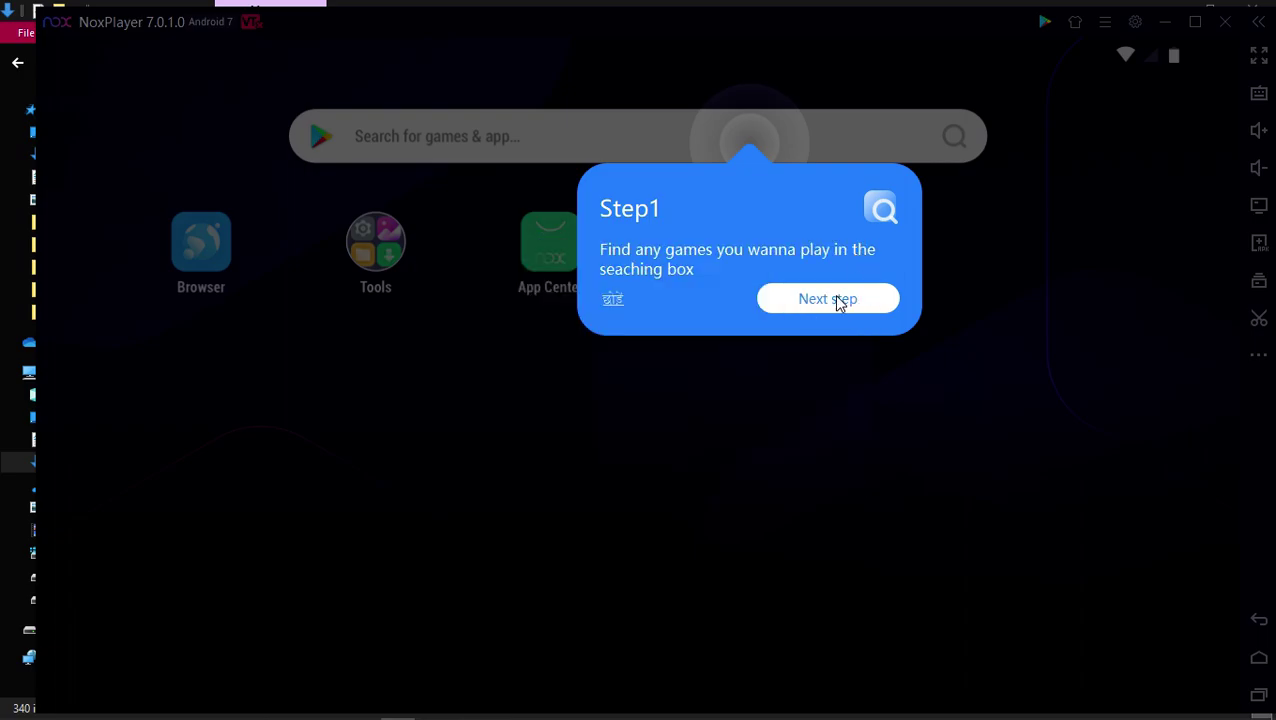
left_click(833, 298)
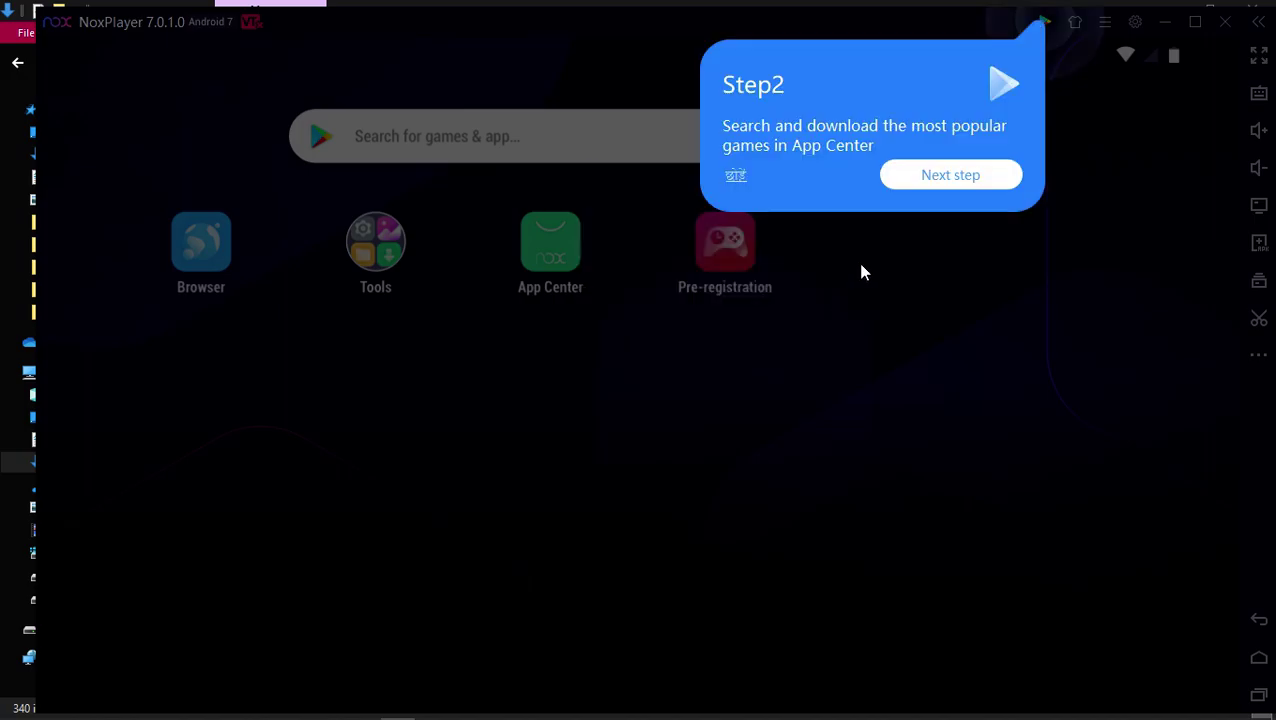
left_click(946, 176)
left_click(1116, 623)
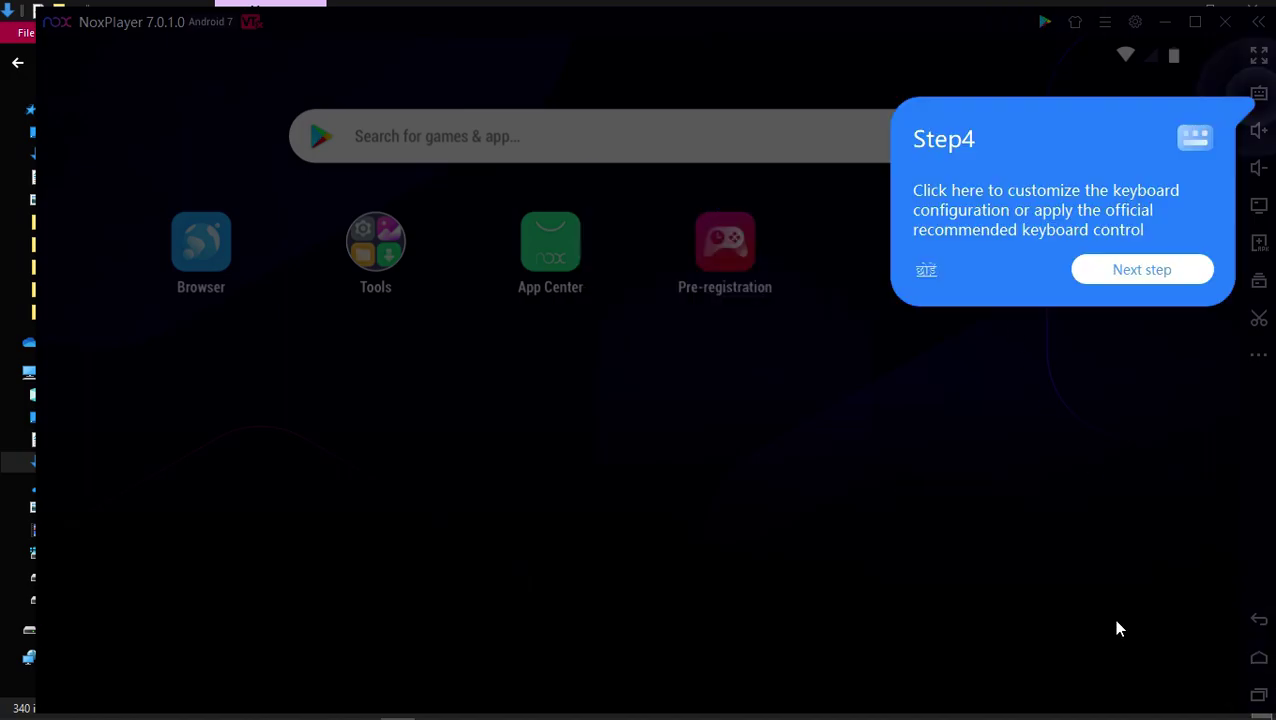
left_click(1116, 270)
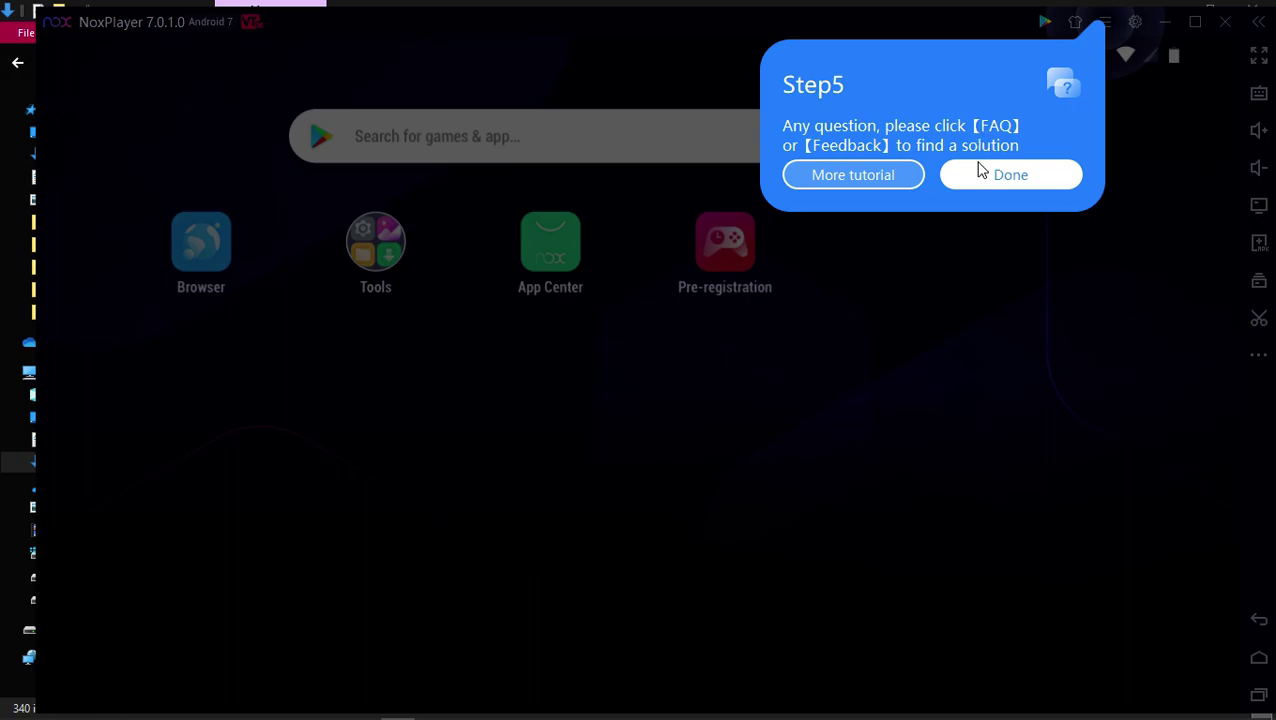
left_click(980, 176)
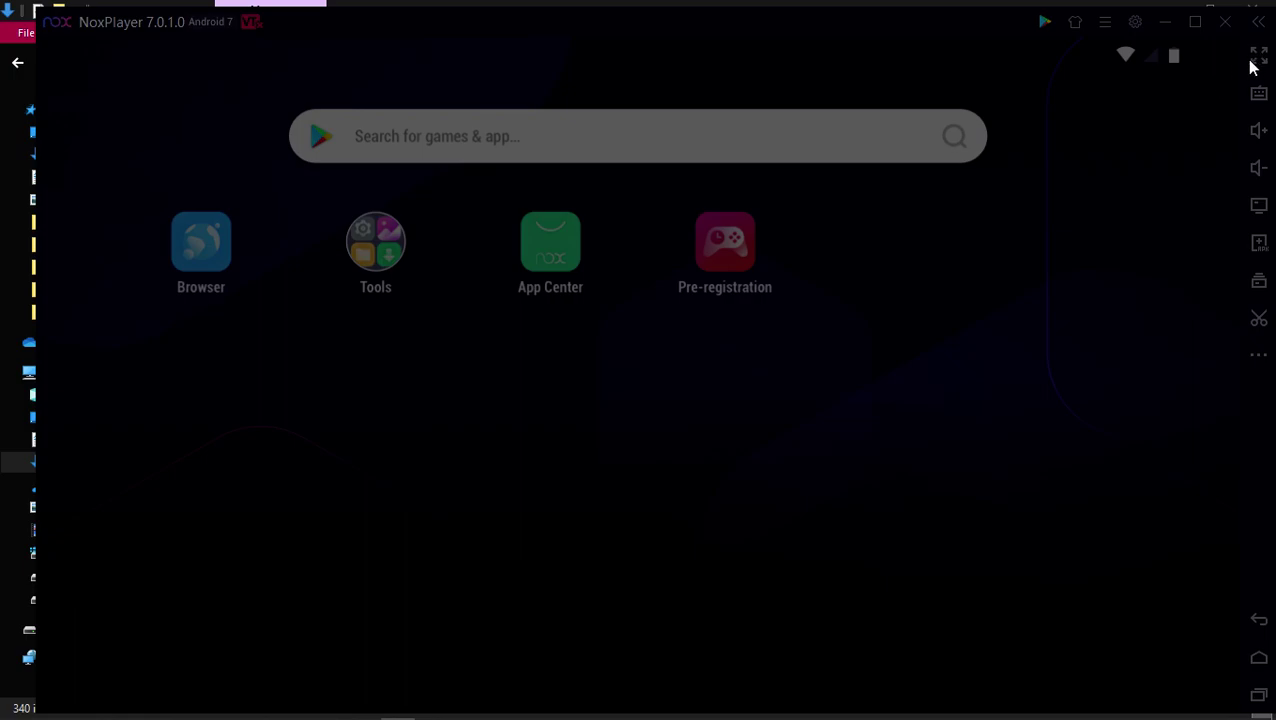
mouse_move(422, 708)
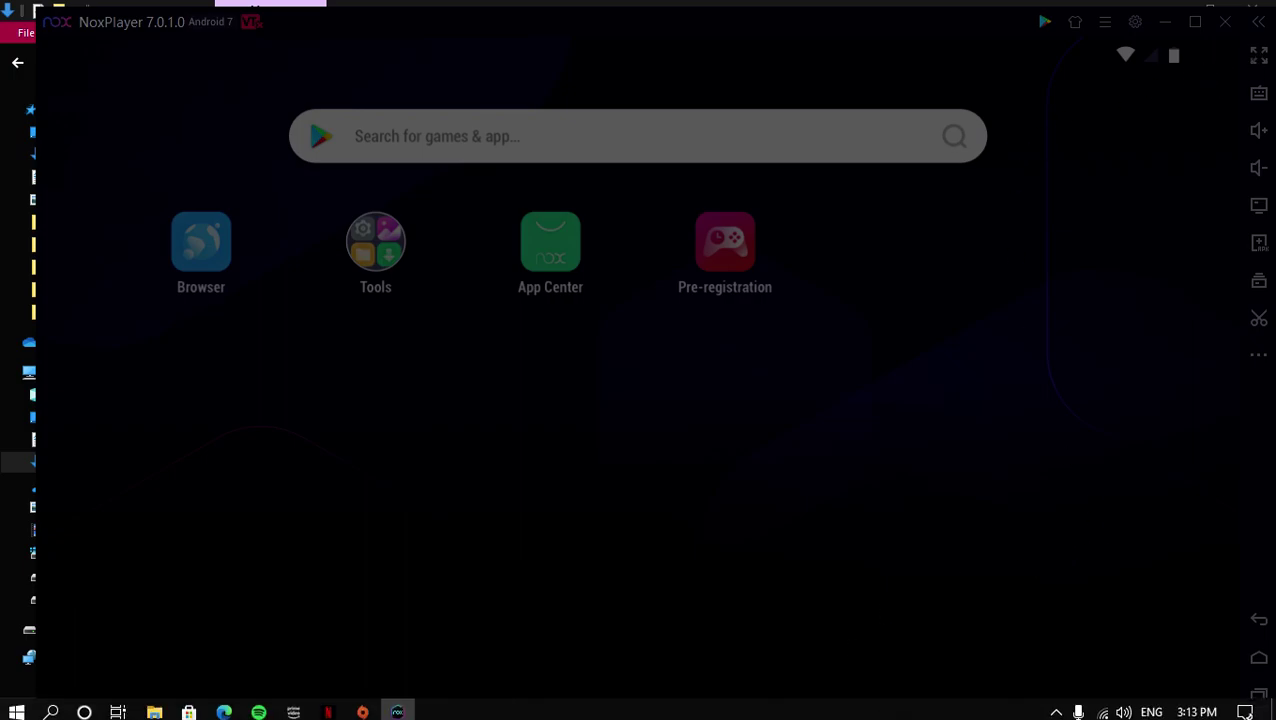
Step: Skip the Google Play login and activate the 'Search for games&app...' field
left_click(398, 706)
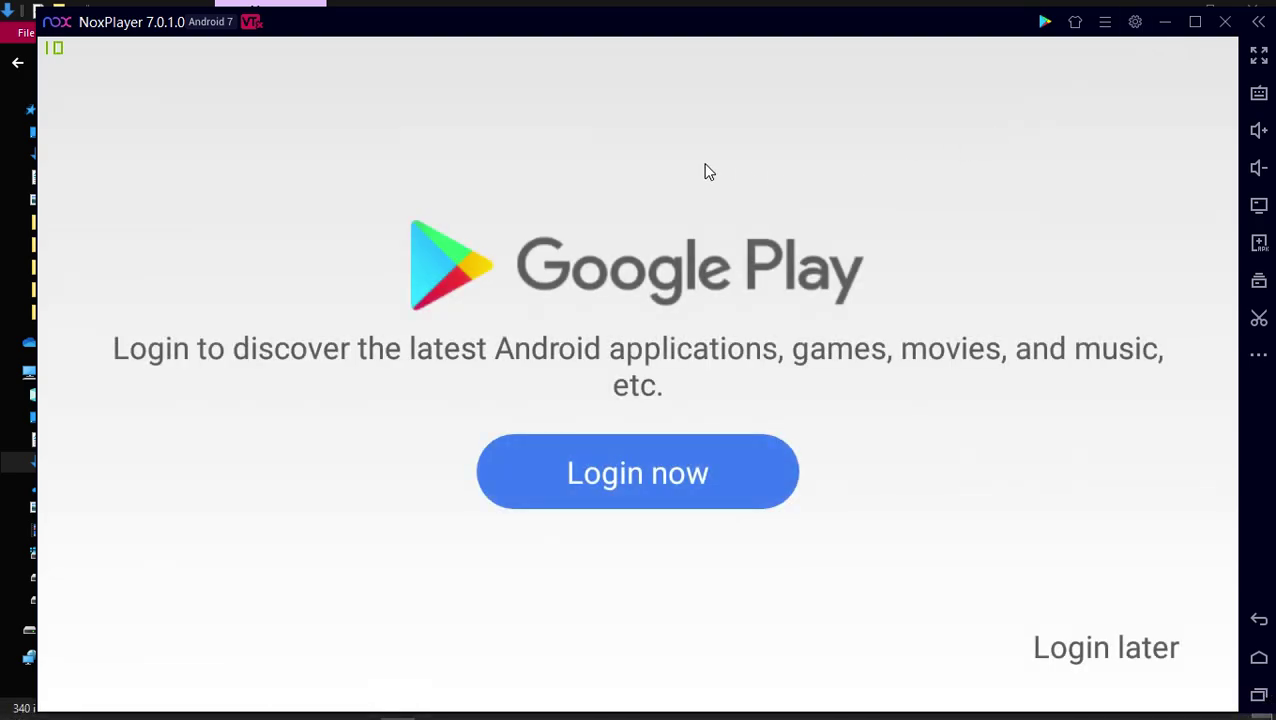
left_click(1093, 651)
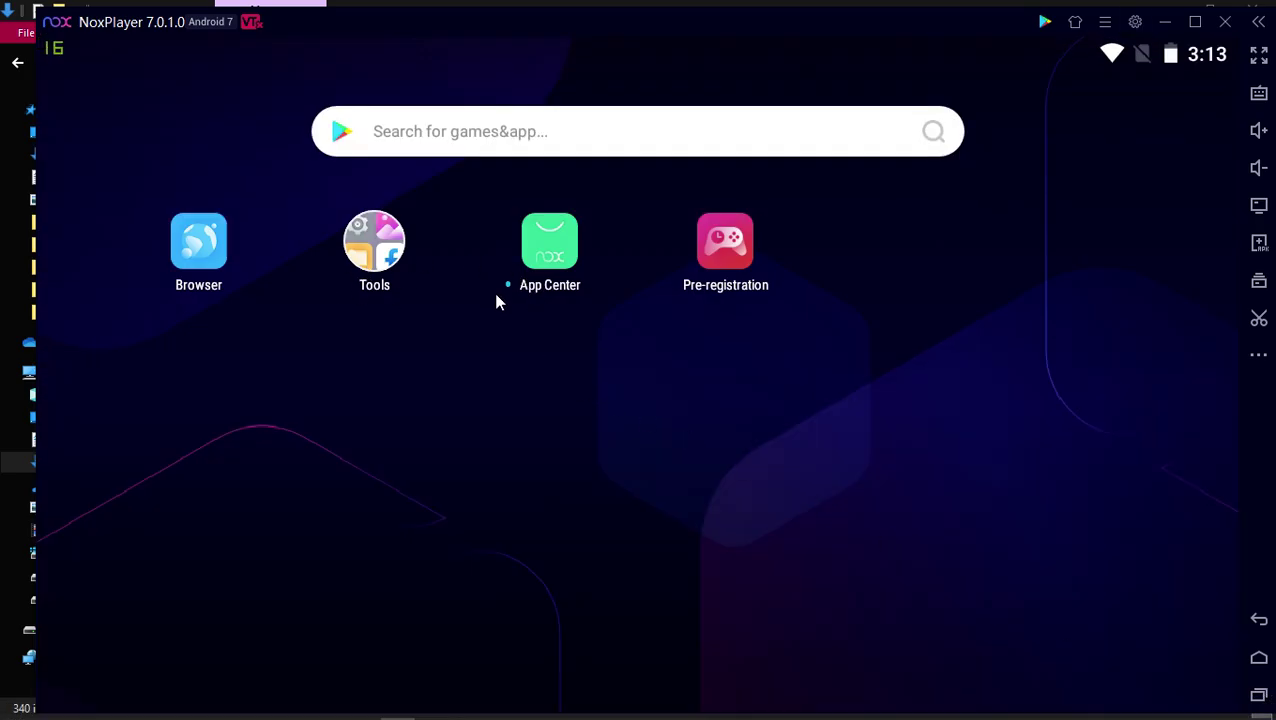
left_click(560, 143)
left_click(450, 146)
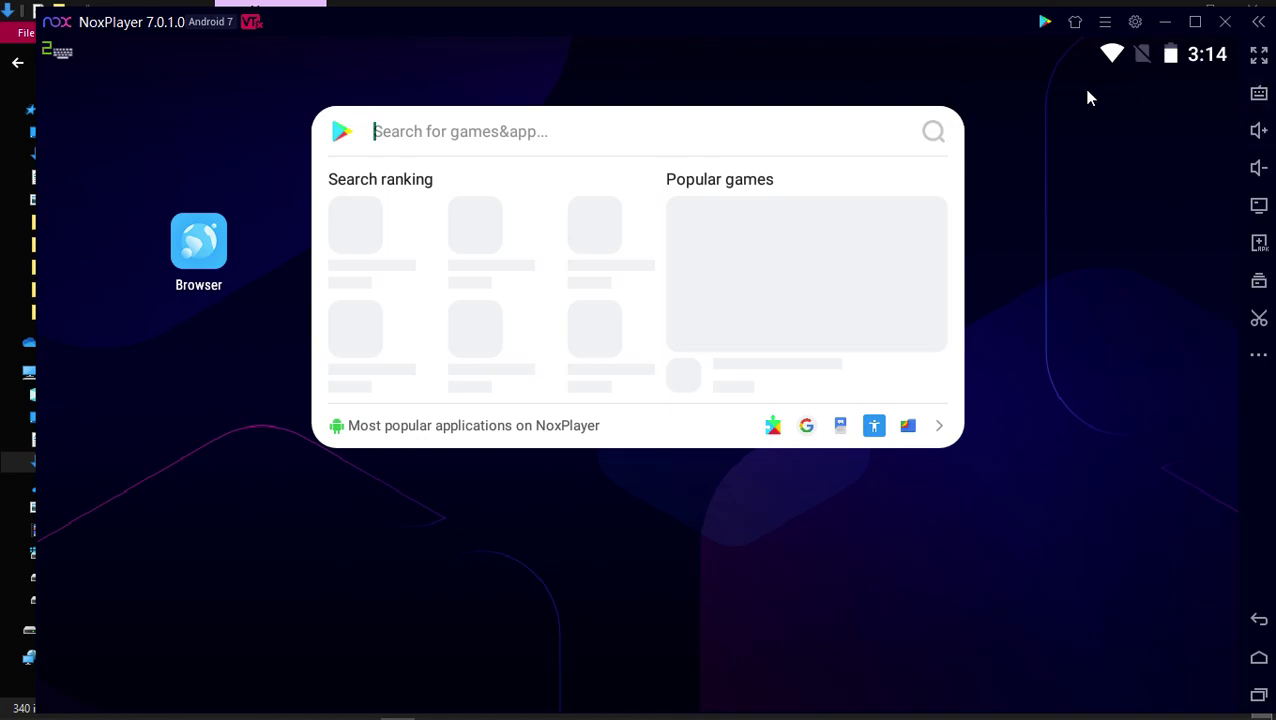
Step: Open the keyboard mapping settings, then close them without saving changes
left_click(1259, 95)
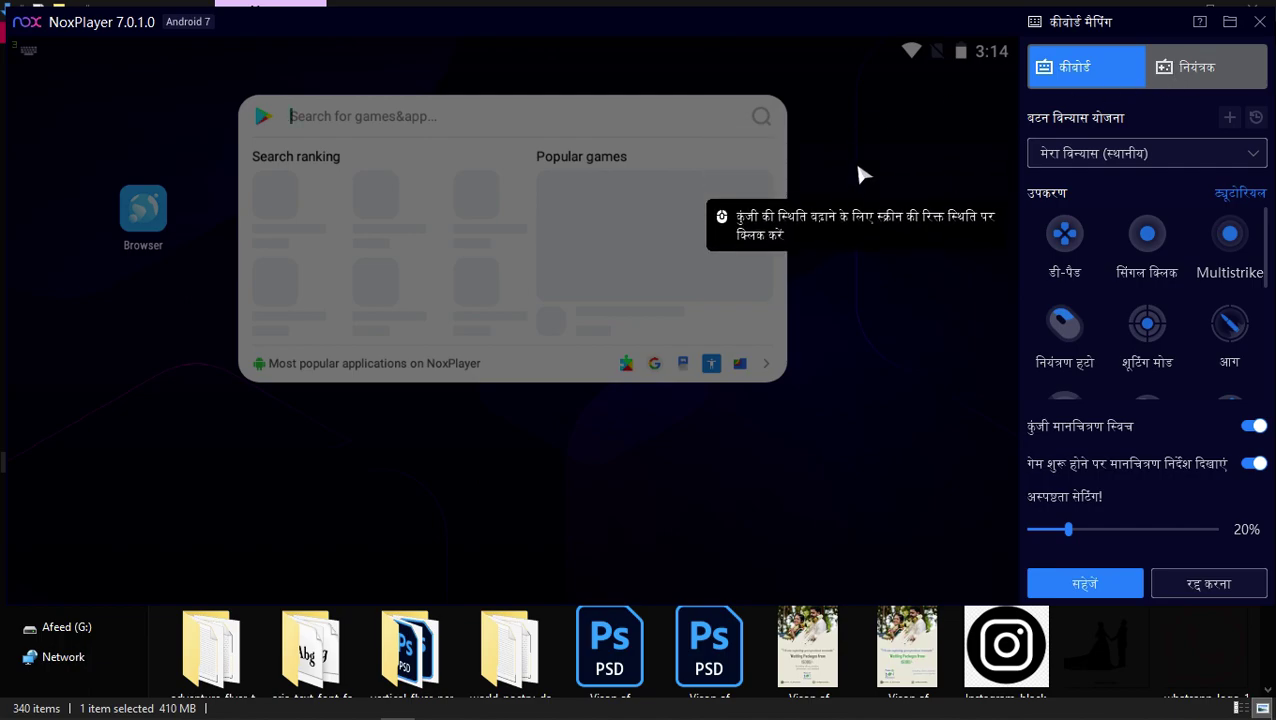
left_click(1229, 584)
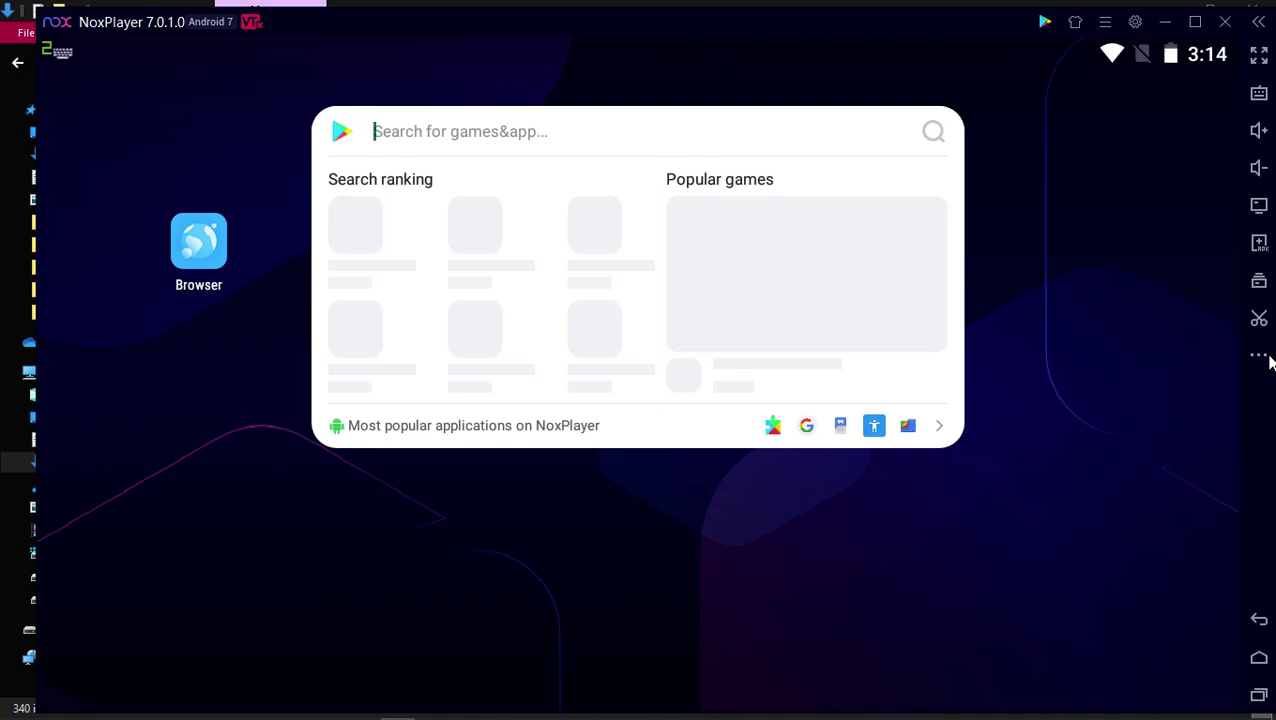
Step: Switch the emulator language from Hindi to English, save, and restart now
left_click(1135, 22)
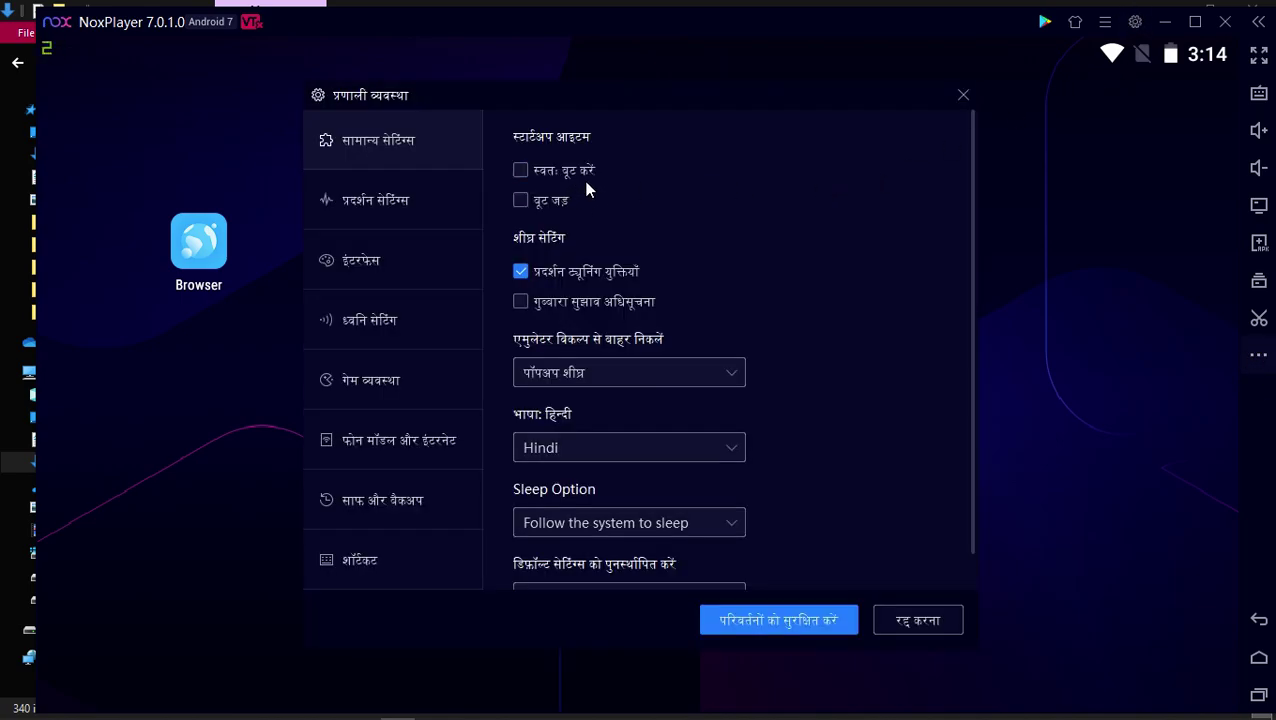
left_click(578, 460)
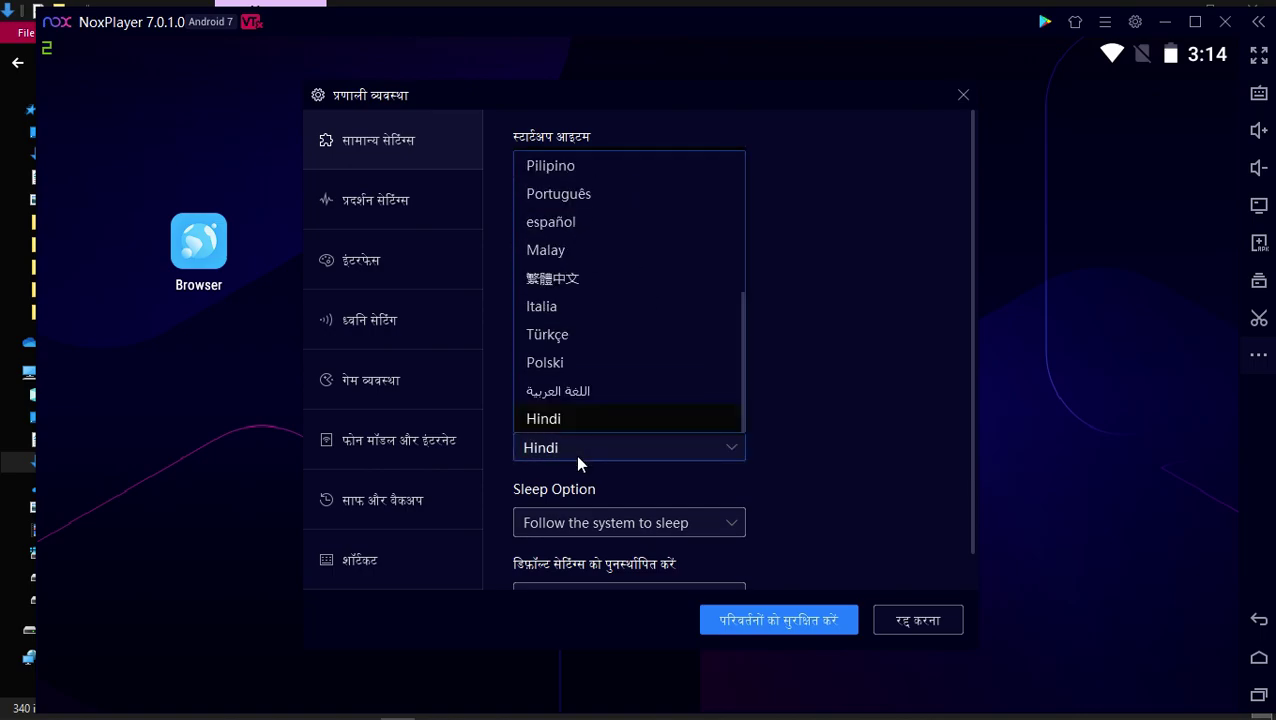
scroll(563, 334, "up", 5)
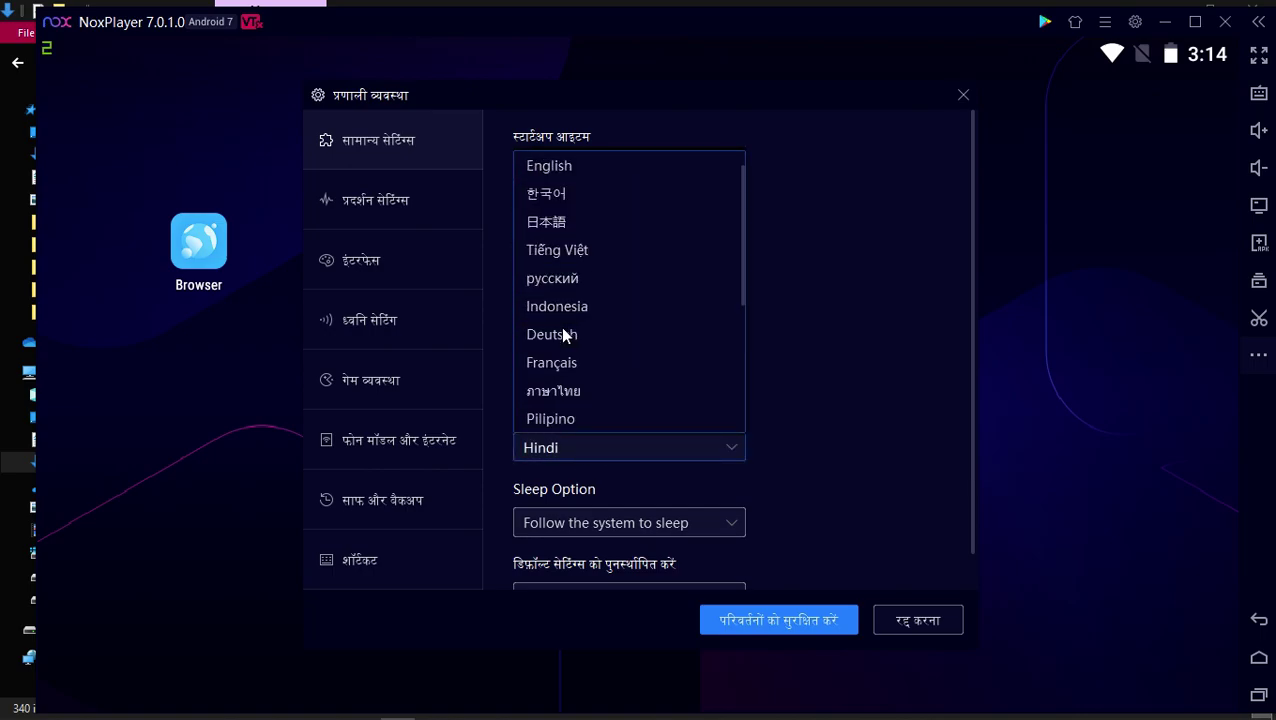
left_click(573, 194)
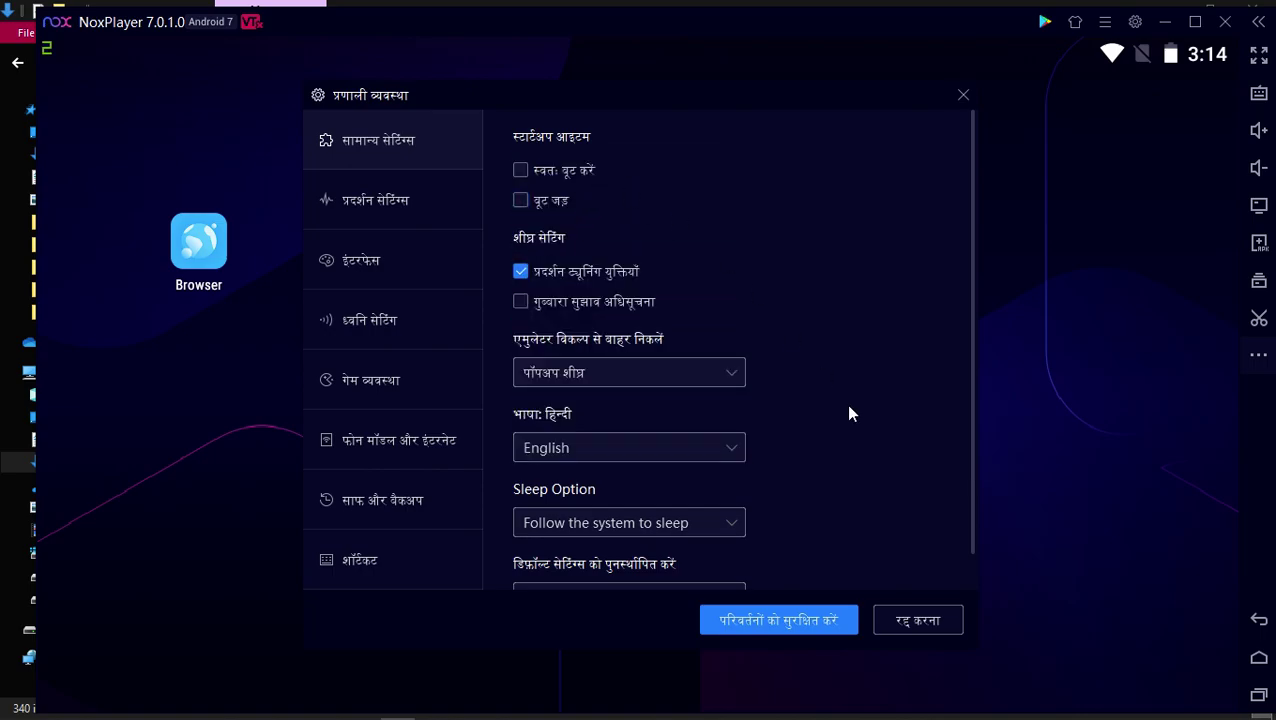
left_click(822, 620)
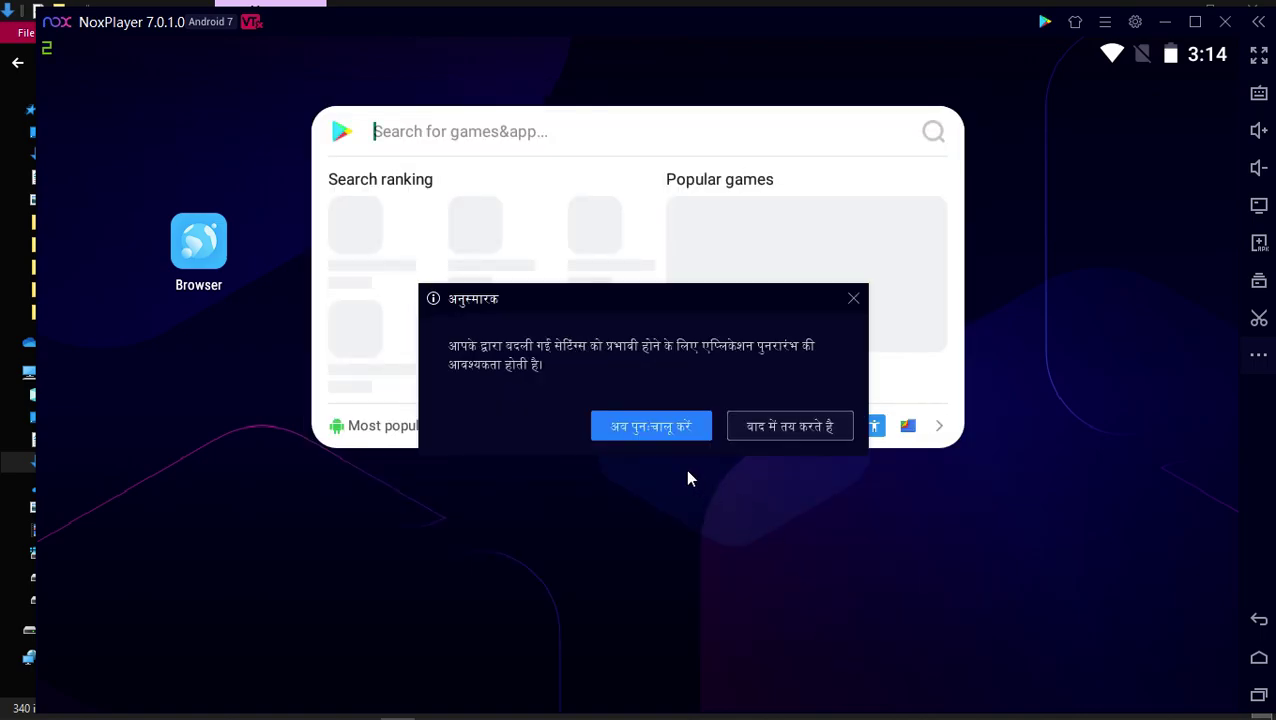
left_click(656, 435)
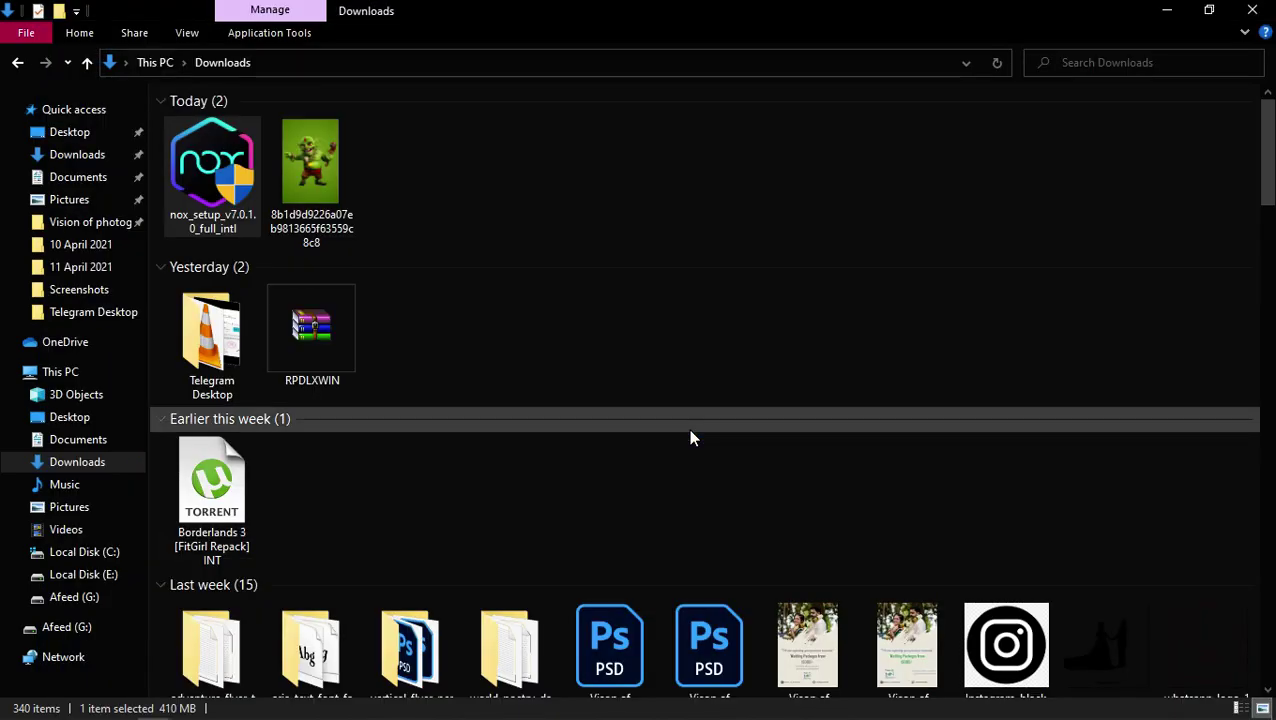
Step: Minimize File Explorer and relaunch NoxPlayer from the desktop Nox icon
left_click(1166, 10)
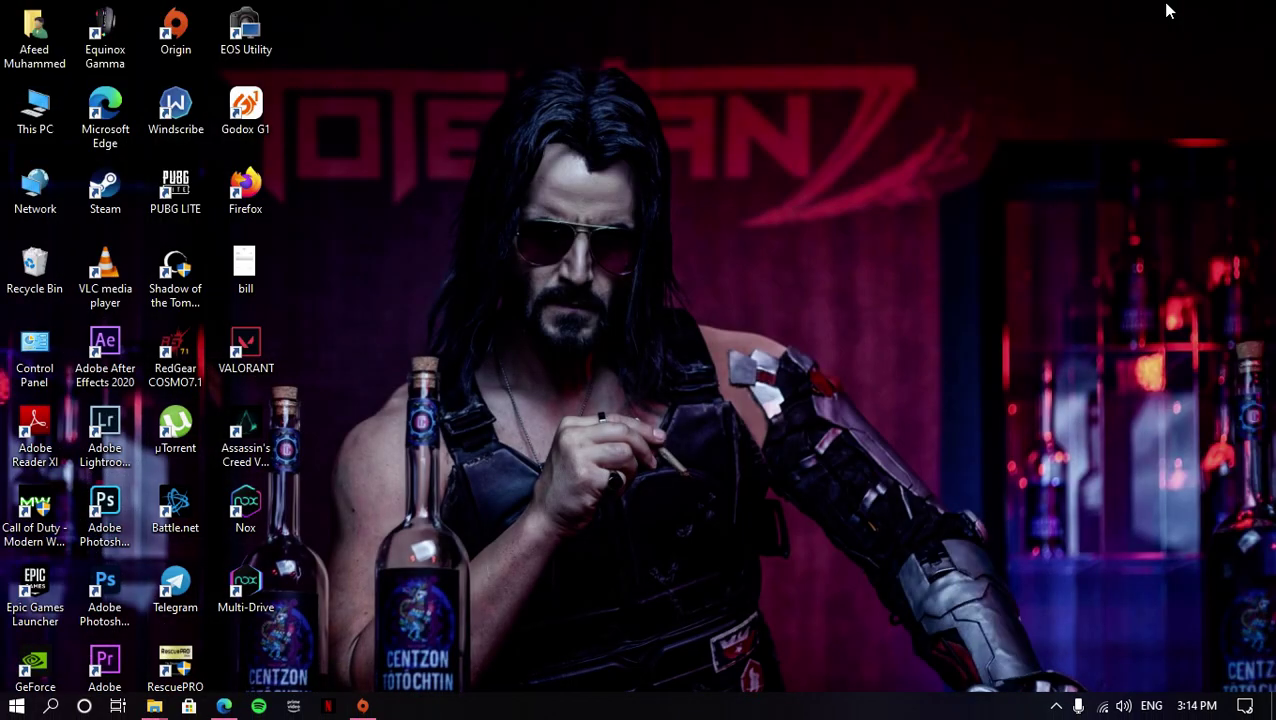
double_click(252, 532)
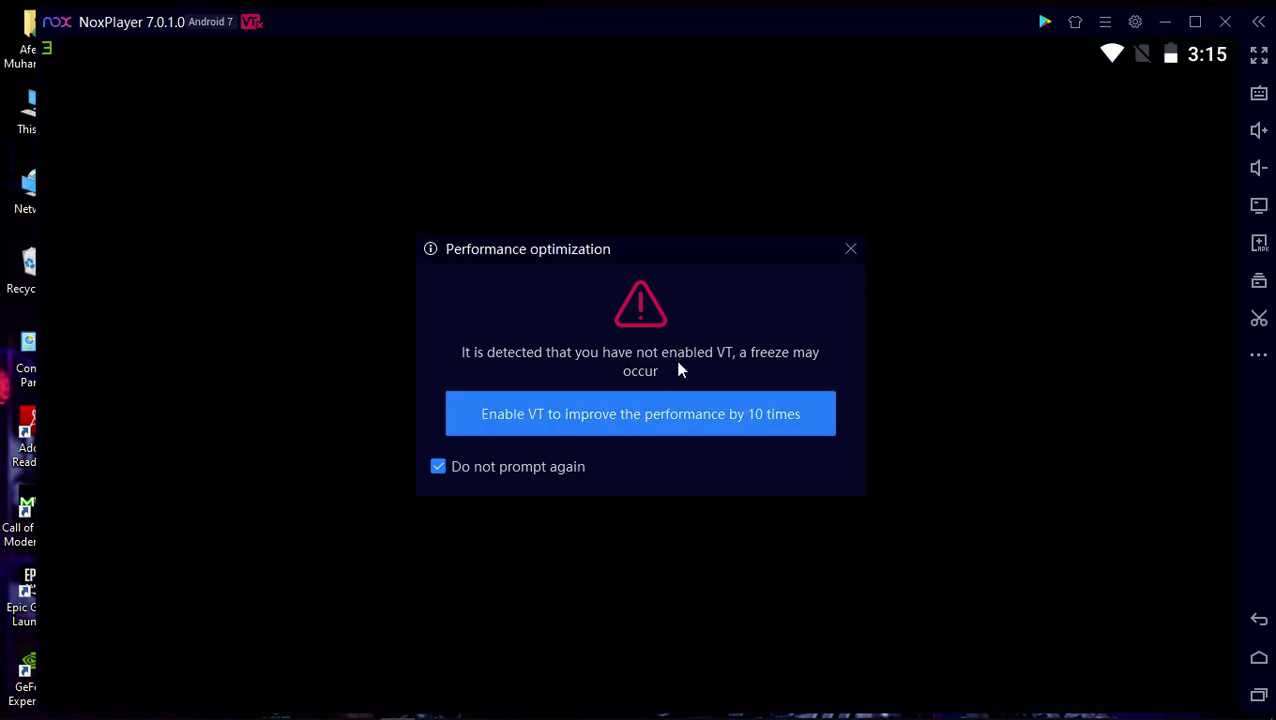
Step: Dismiss the VT performance warning and reopen the crashed launcher to restore the home screen
left_click(849, 252)
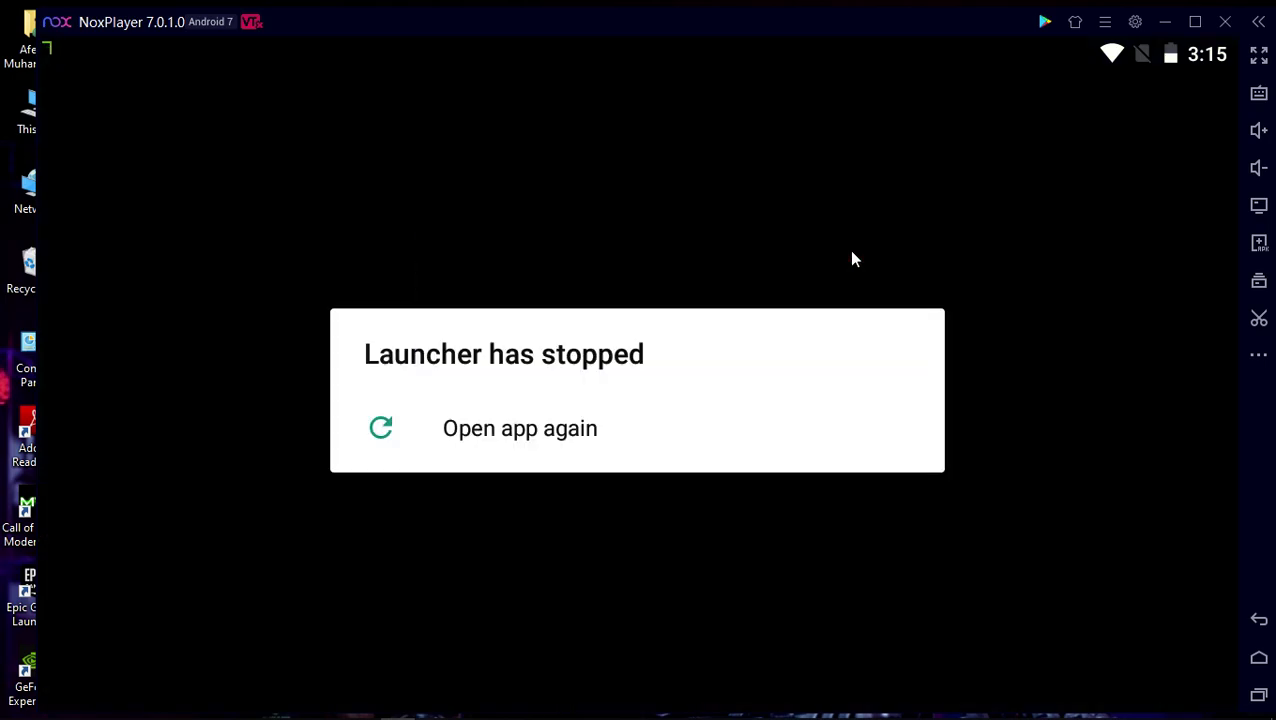
left_click(509, 430)
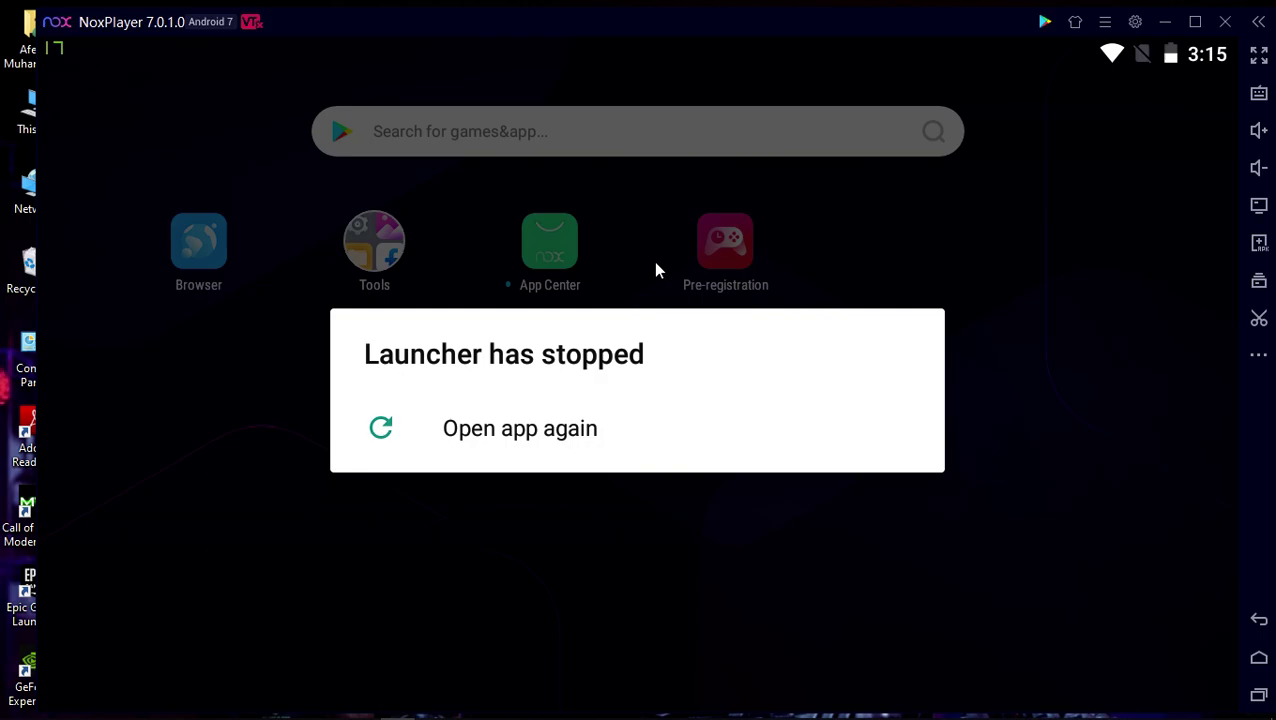
left_click(577, 436)
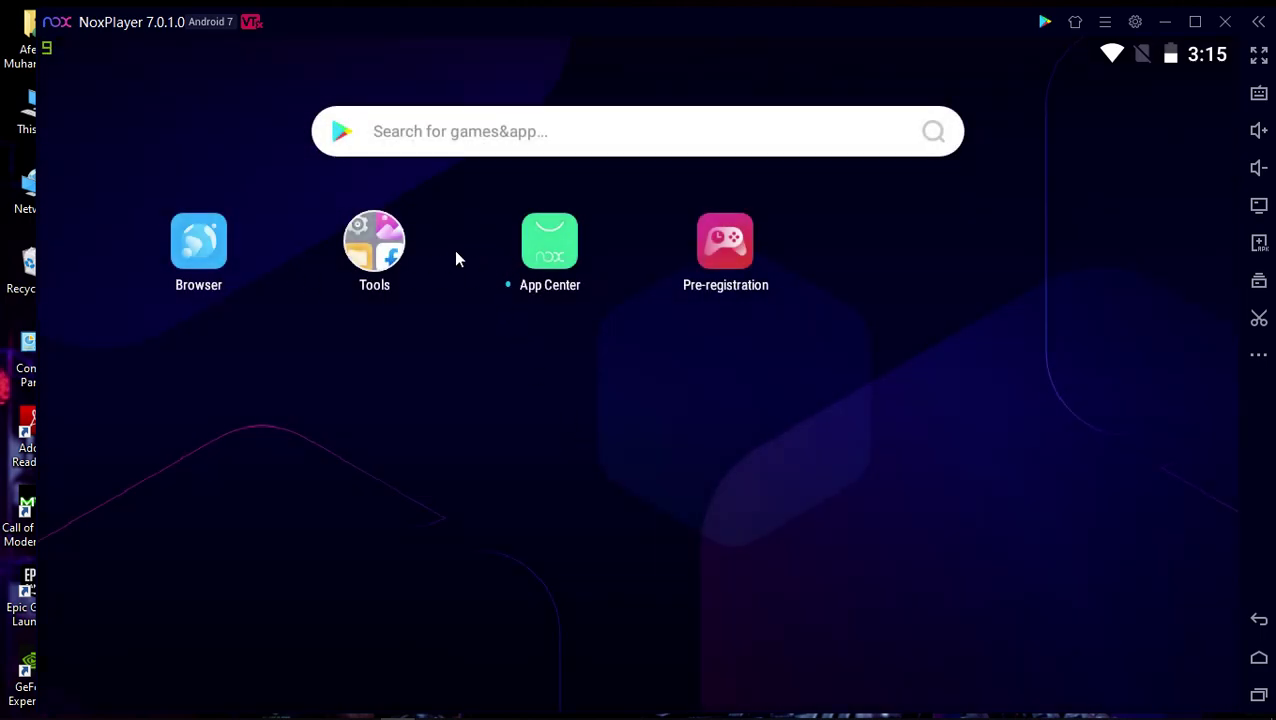
Step: Search the app store for 'clash of clans', correcting mistyped text before submitting
left_click(565, 146)
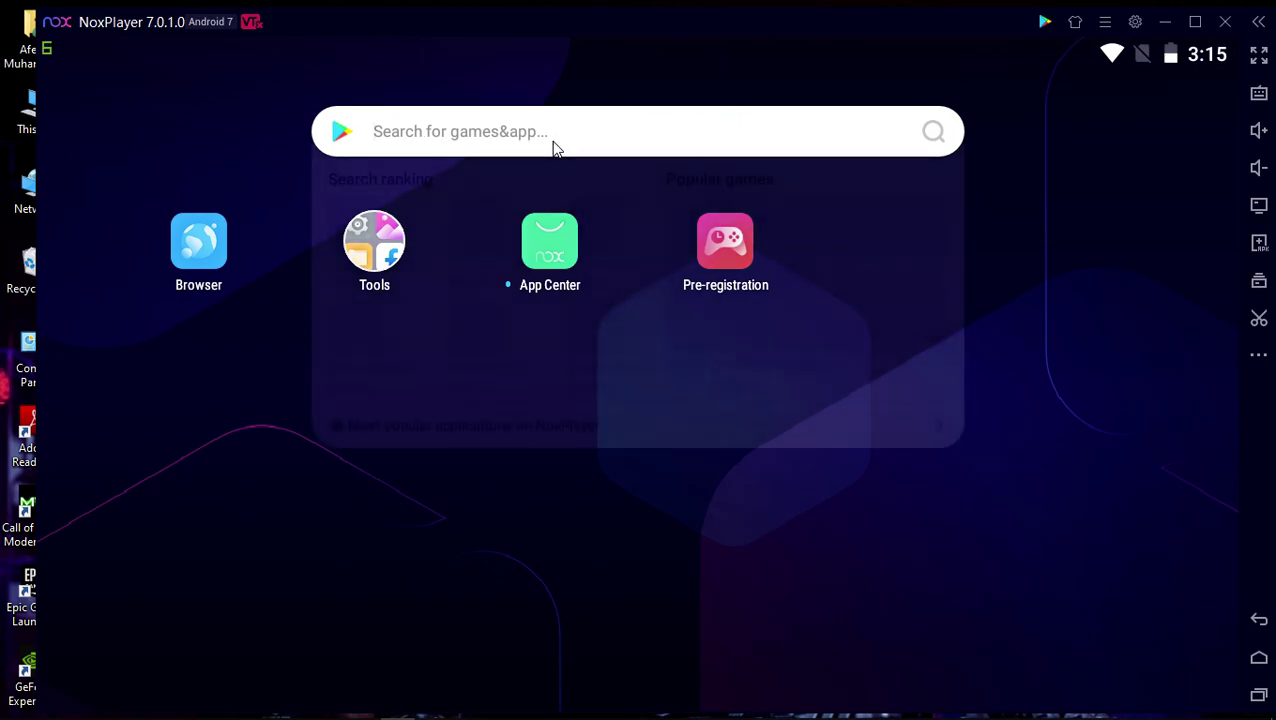
type("we")
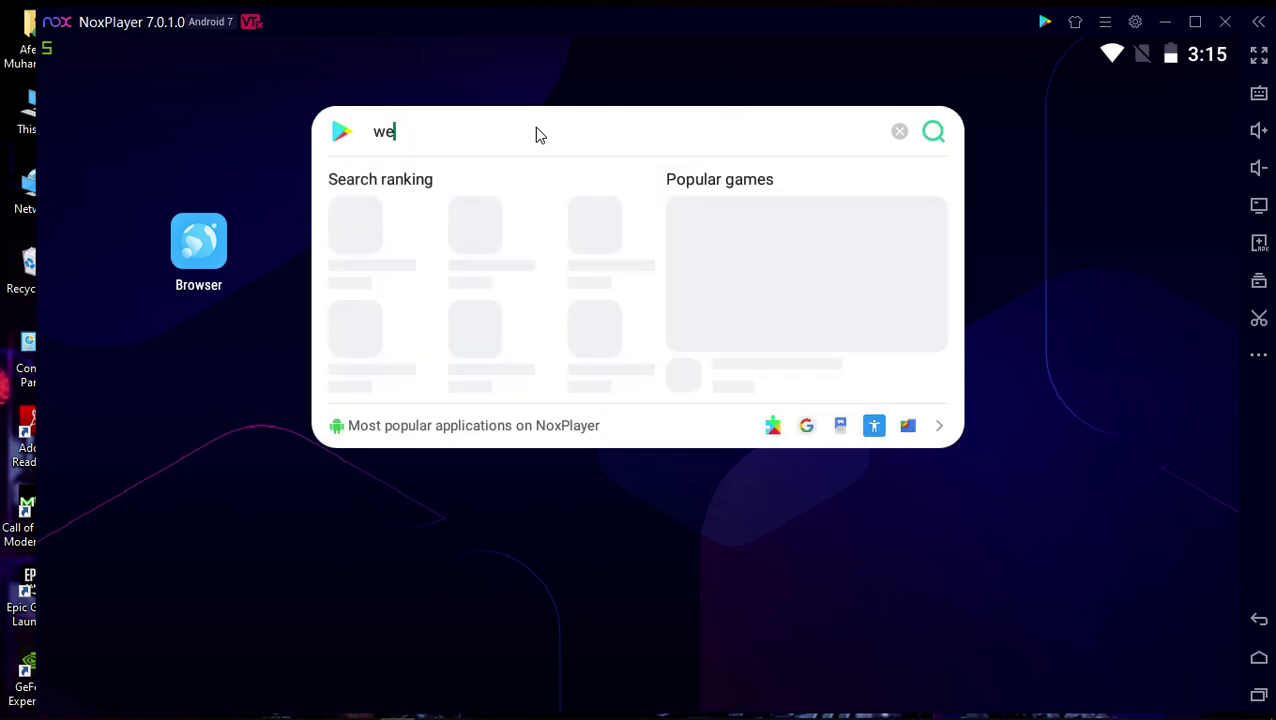
key("BackSpace")
type("clash of cla")
type("ns")
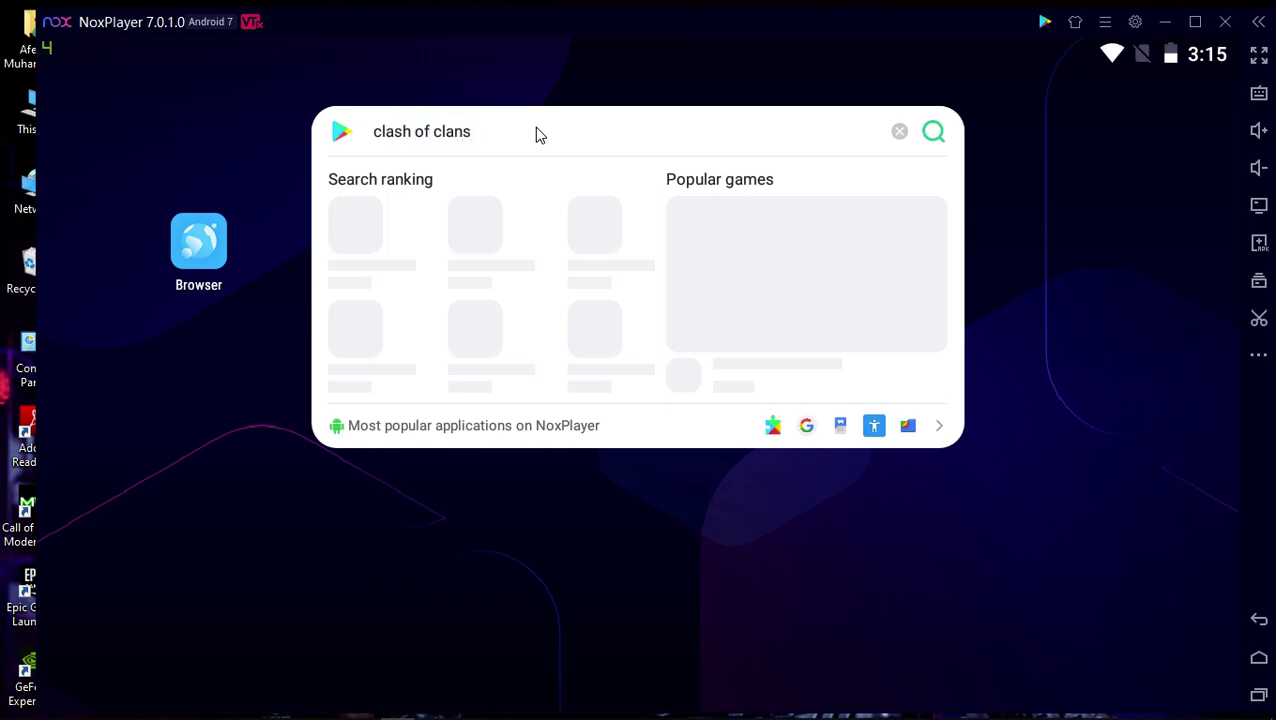
key("Return")
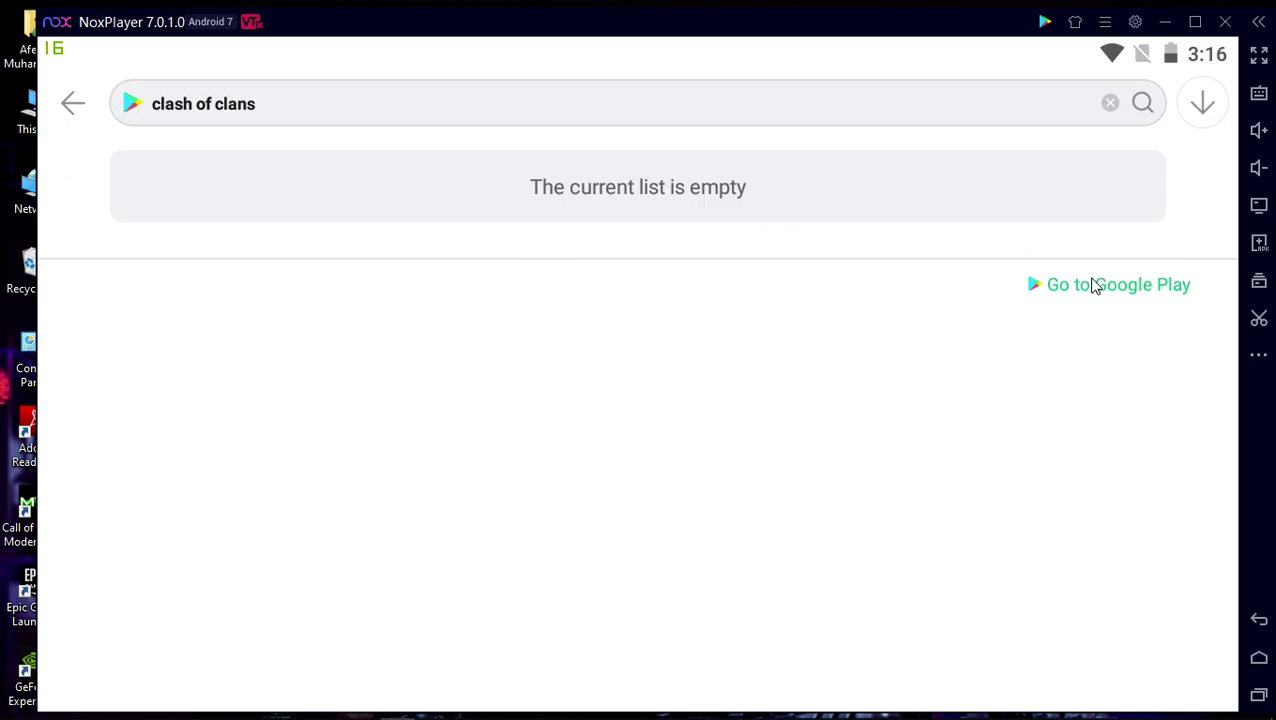
Step: Continue the 'clash of clans' search in Google Play from the empty results page
left_click(1098, 291)
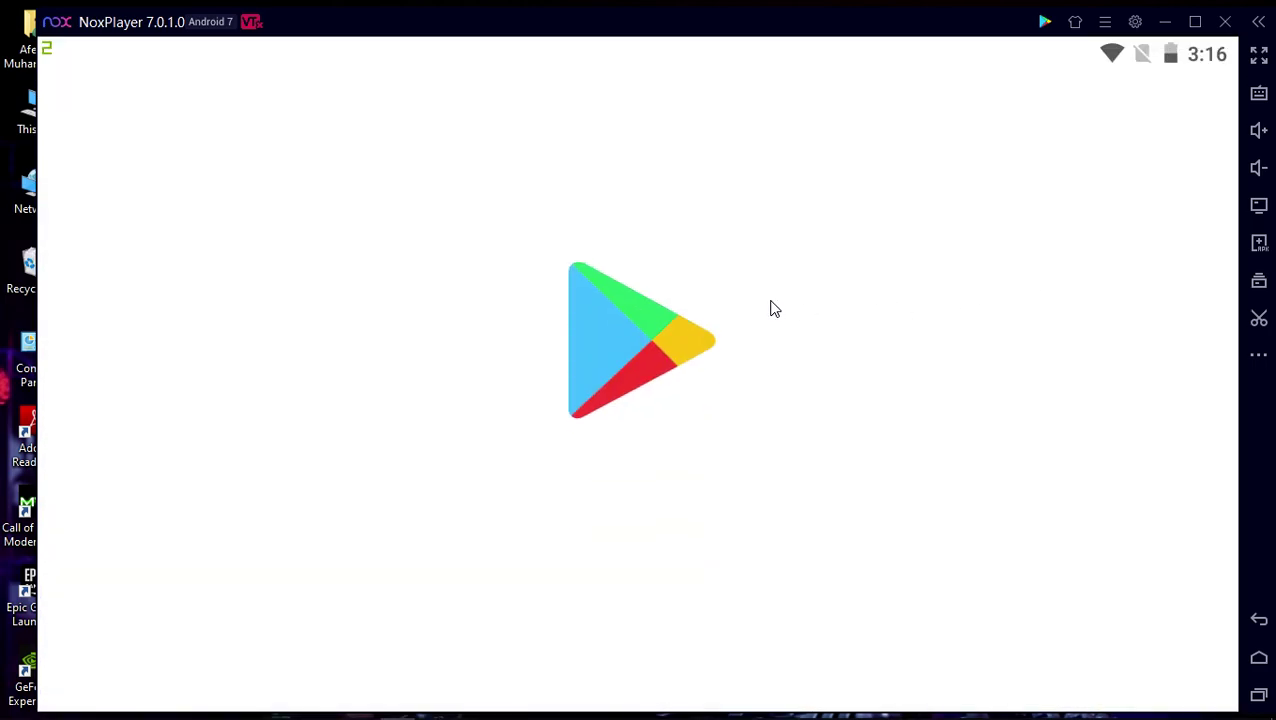